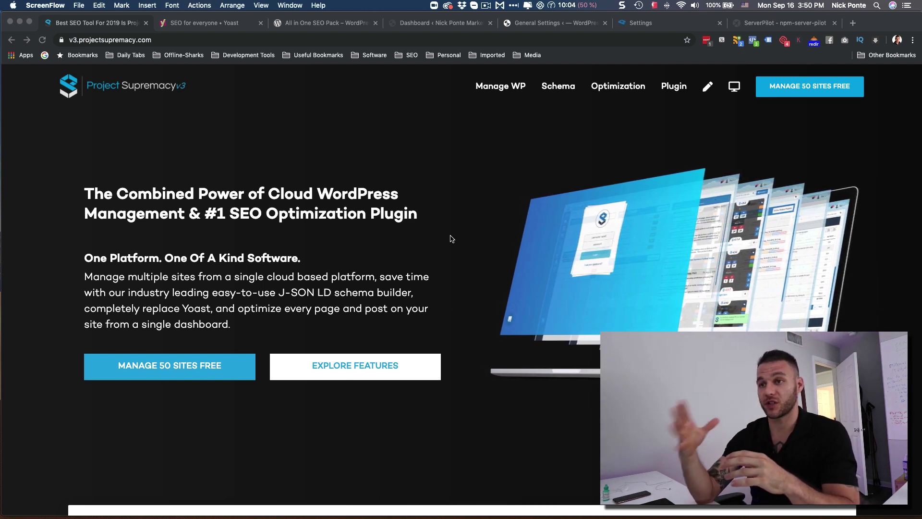
Step: Review the network management features listed on the Project Supremacy v3 product page
scroll(418, 214, "down", 5)
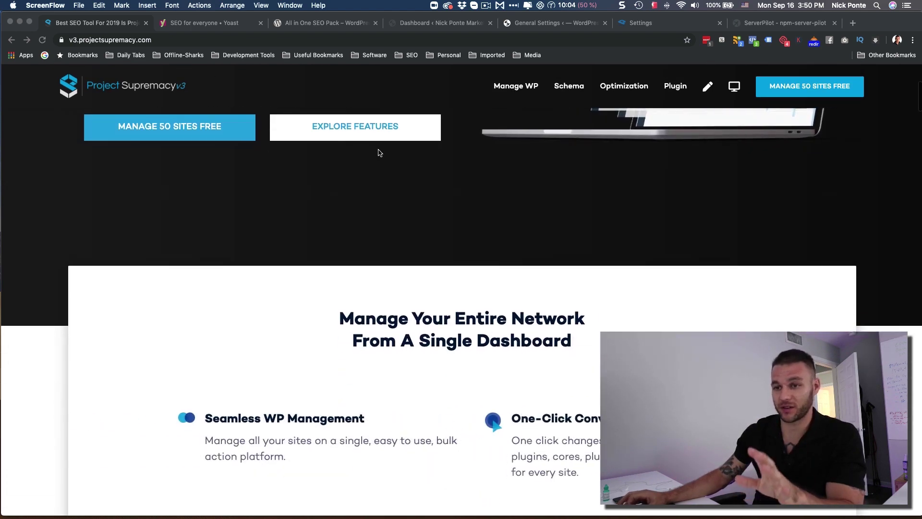
scroll(379, 152, "down", 6)
scroll(378, 151, "up", 3)
scroll(380, 152, "down", 1)
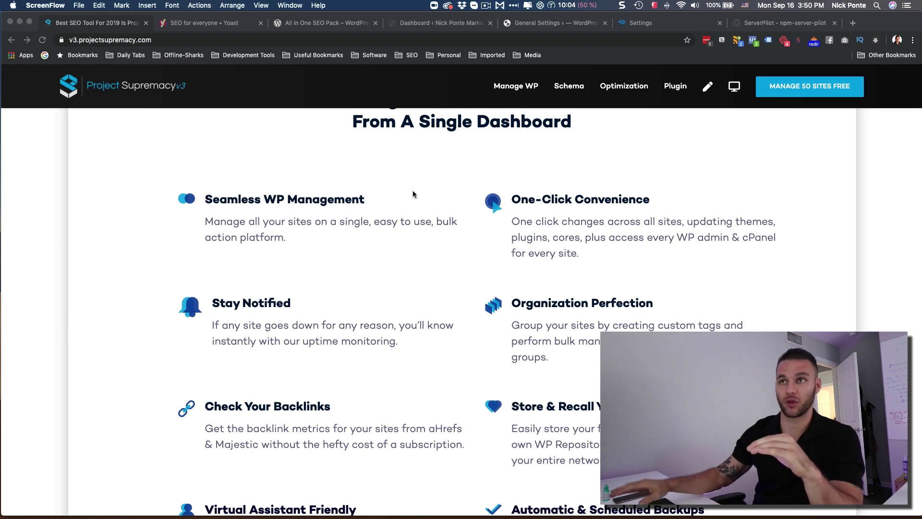
Step: View the Project Supremacy app's dashboard and return to the product page to read the remaining features
left_click(671, 27)
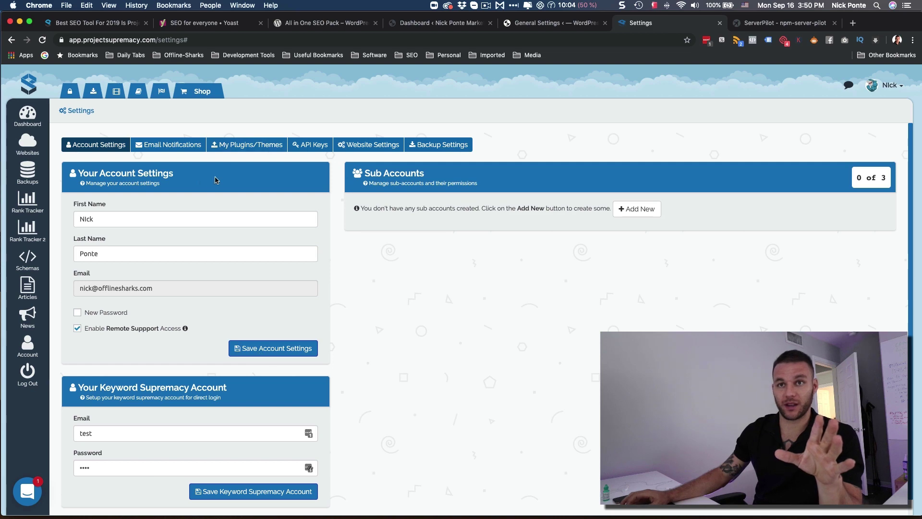
left_click(34, 126)
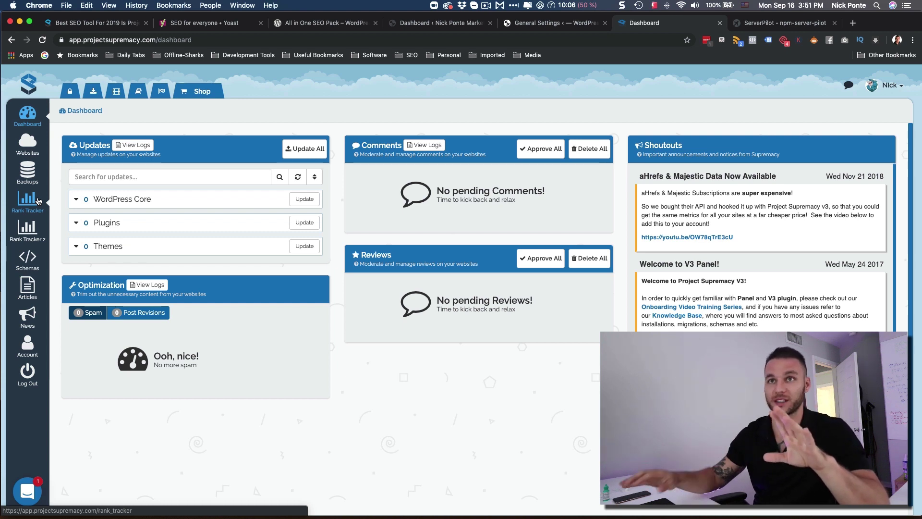
left_click(106, 24)
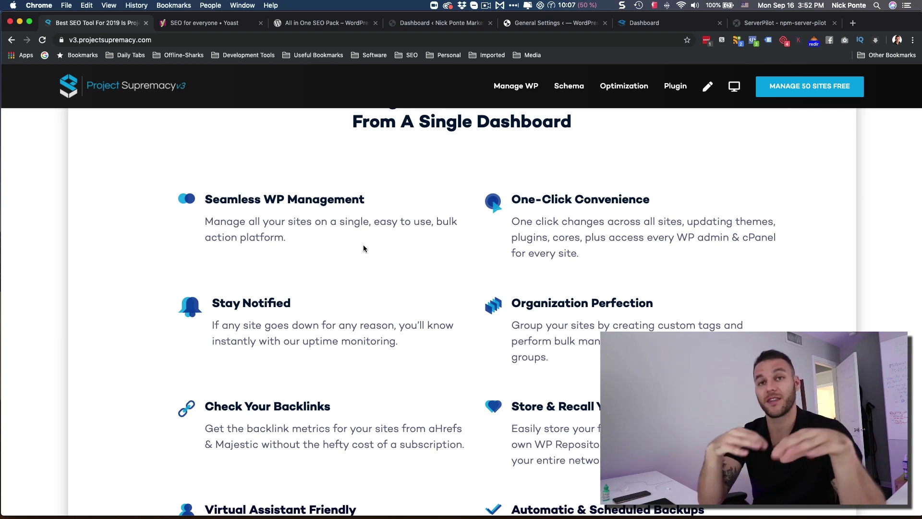
scroll(476, 262, "down", 6)
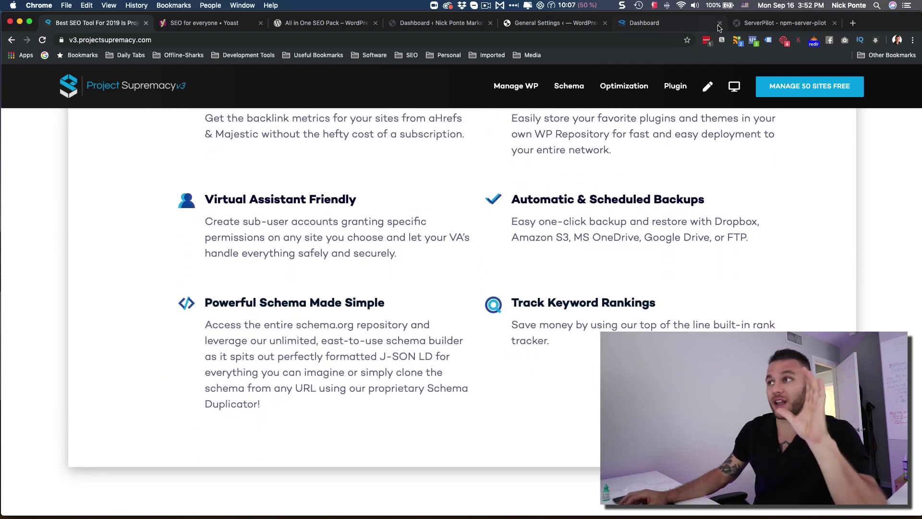
Step: View the Schema Editor in the Project Supremacy app and return to the start of the product page
left_click(672, 27)
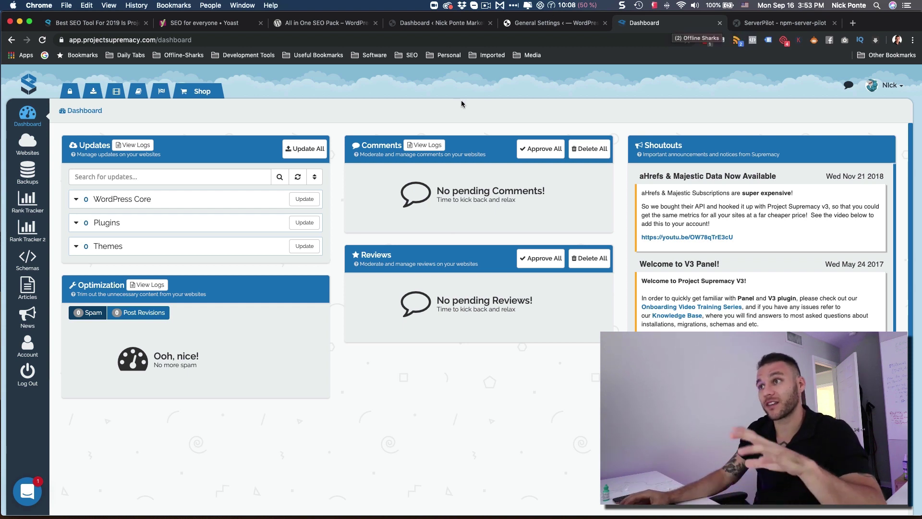
left_click(27, 259)
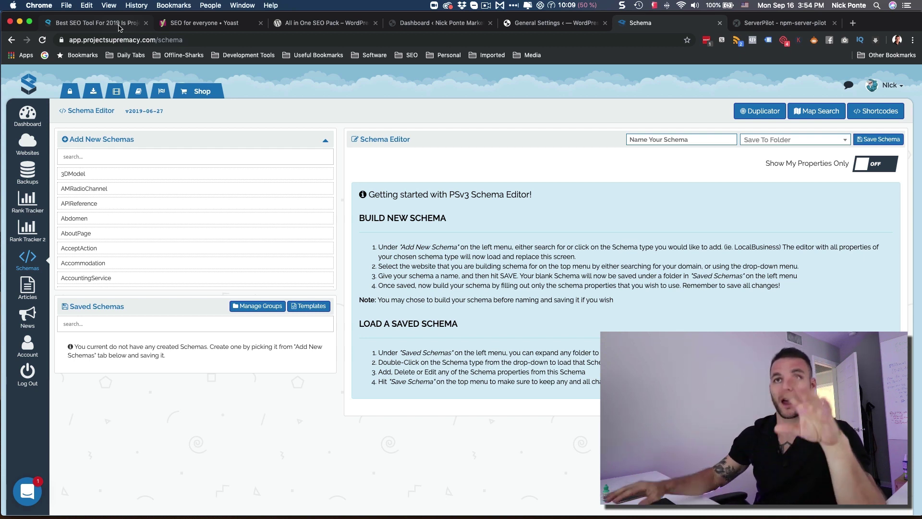
left_click(92, 24)
scroll(303, 122, "up", 10)
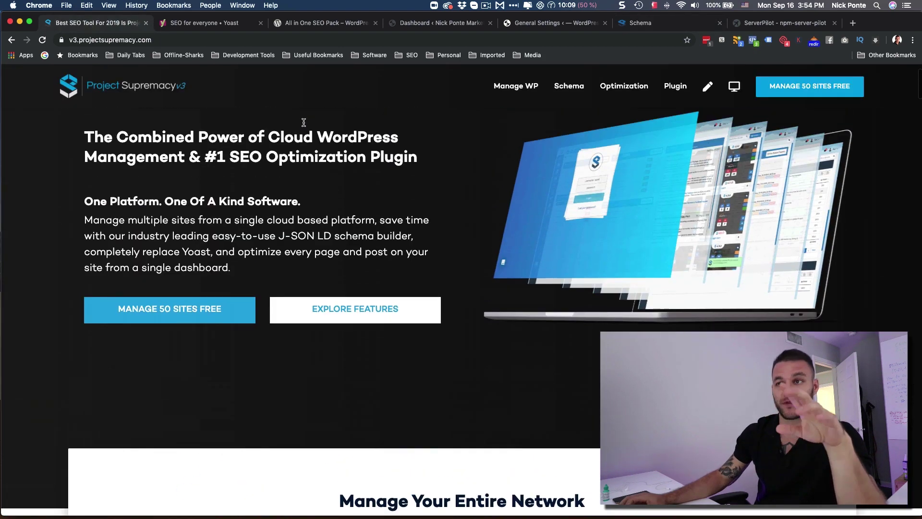
scroll(304, 122, "up", 2)
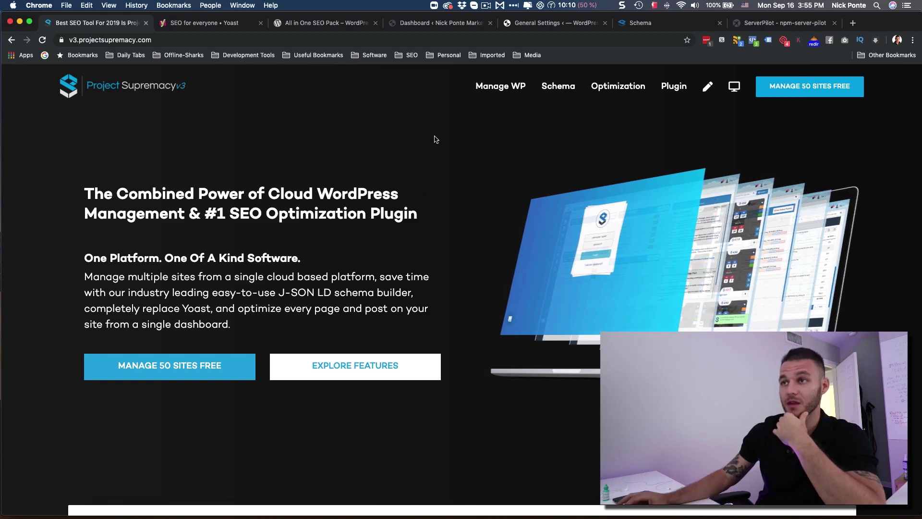
Step: Examine the All in One SEO Pack page on WordPress.org, covering its description and feature list, and highlight the XML Sitemap support entry
left_click(339, 24)
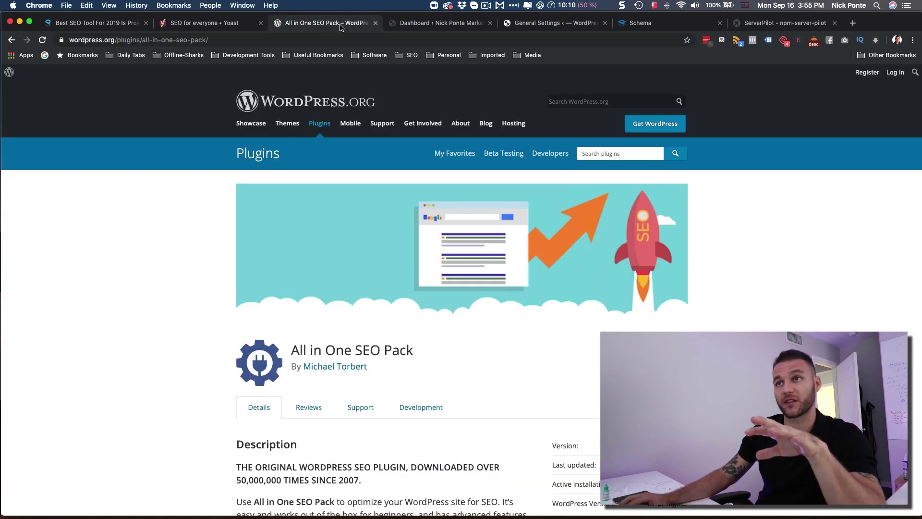
scroll(392, 234, "down", 5)
scroll(392, 234, "down", 1)
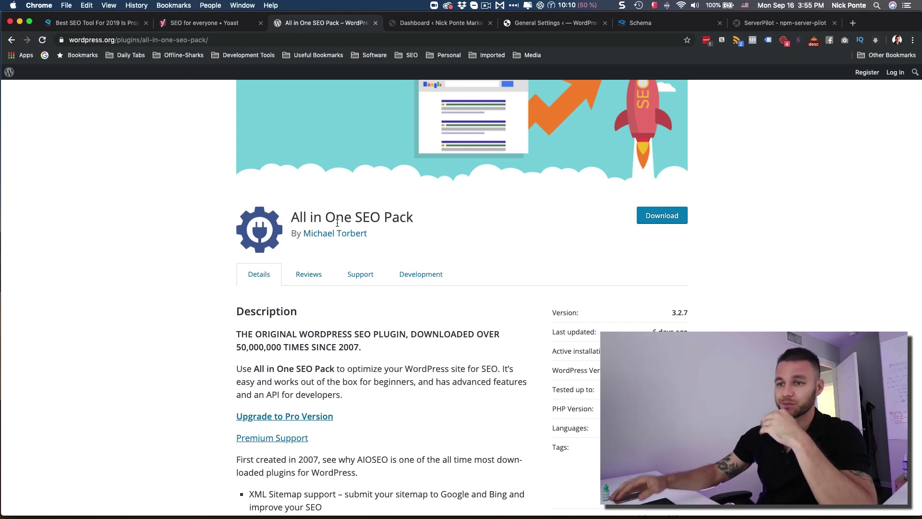
scroll(338, 222, "up", 3)
scroll(400, 228, "down", 4)
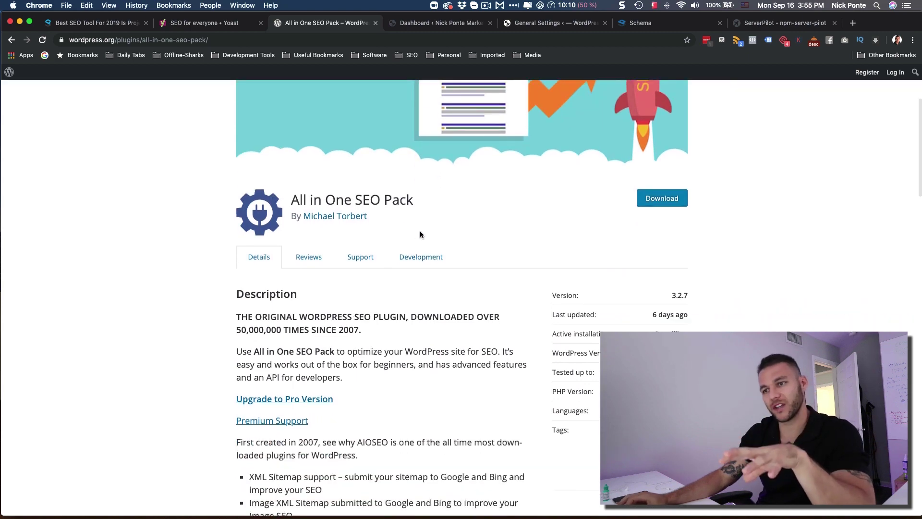
scroll(419, 230, "down", 4)
scroll(187, 369, "down", 3)
scroll(250, 293, "up", 6)
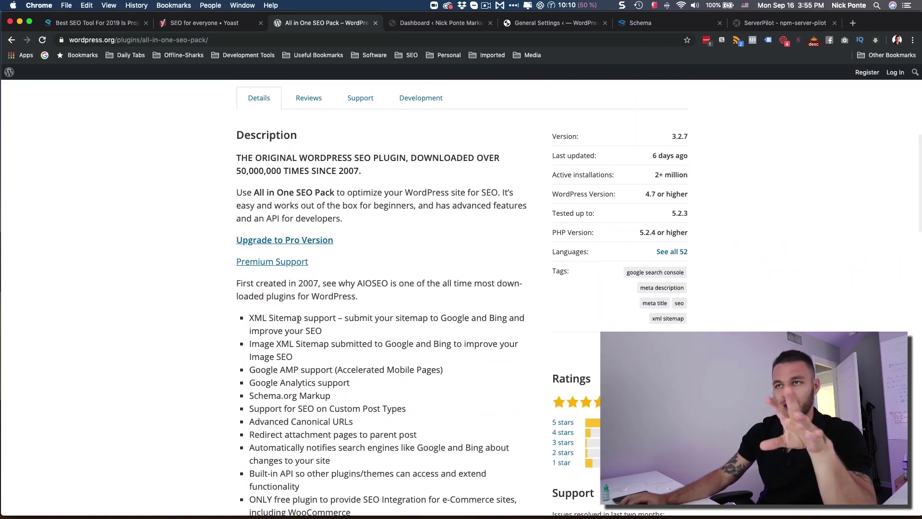
scroll(356, 229, "down", 3)
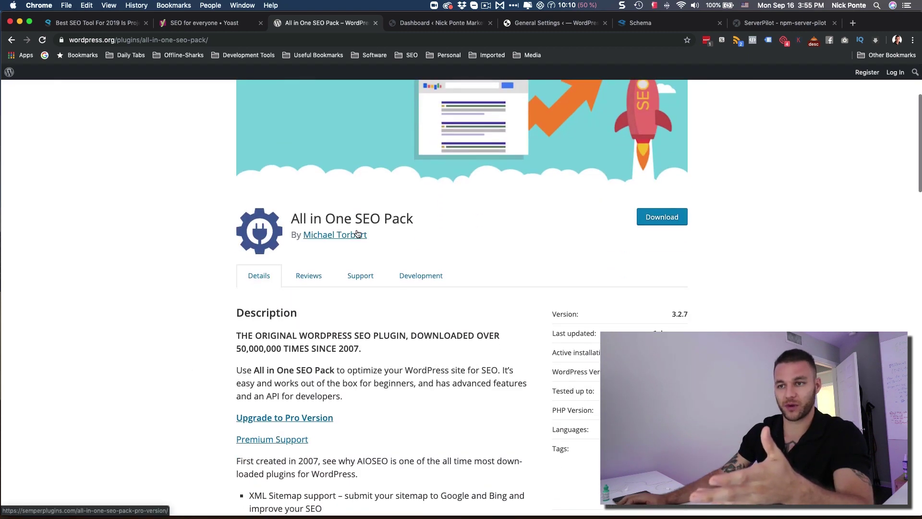
scroll(447, 295, "down", 5)
left_click_drag(251, 250, 323, 251)
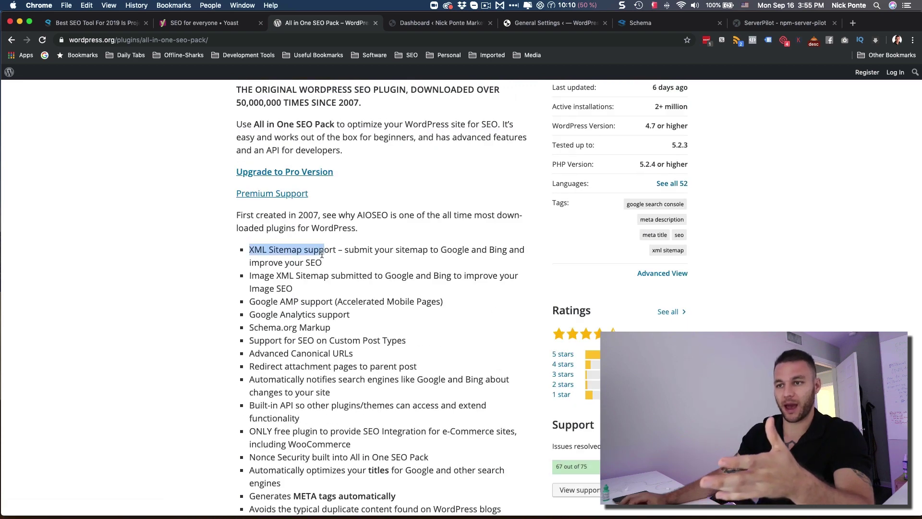
scroll(283, 291, "down", 1)
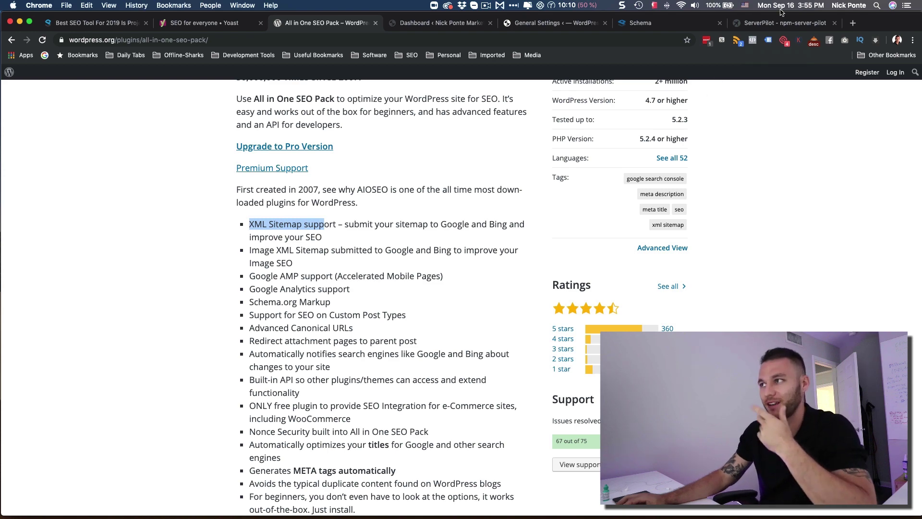
Step: Open the mynamarketing.com WordPress admin dashboard and go to the General Settings of All in One SEO
left_click(547, 27)
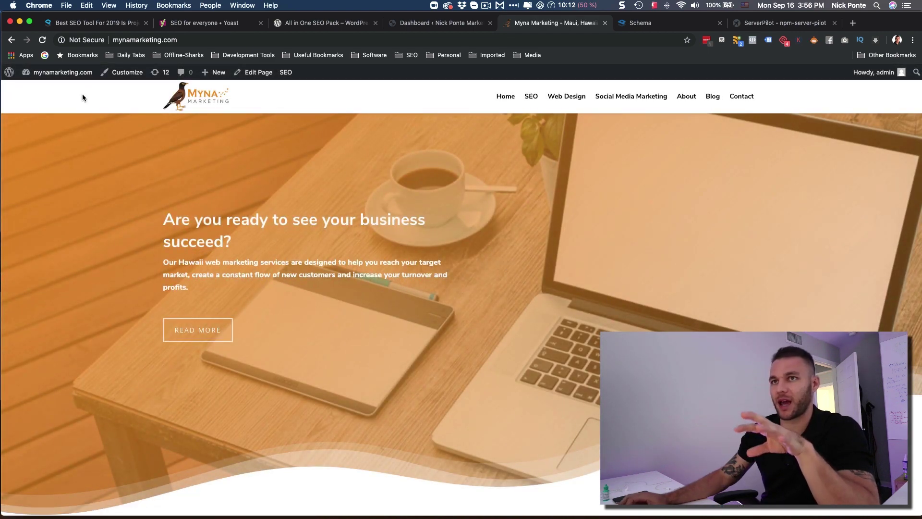
left_click(69, 73)
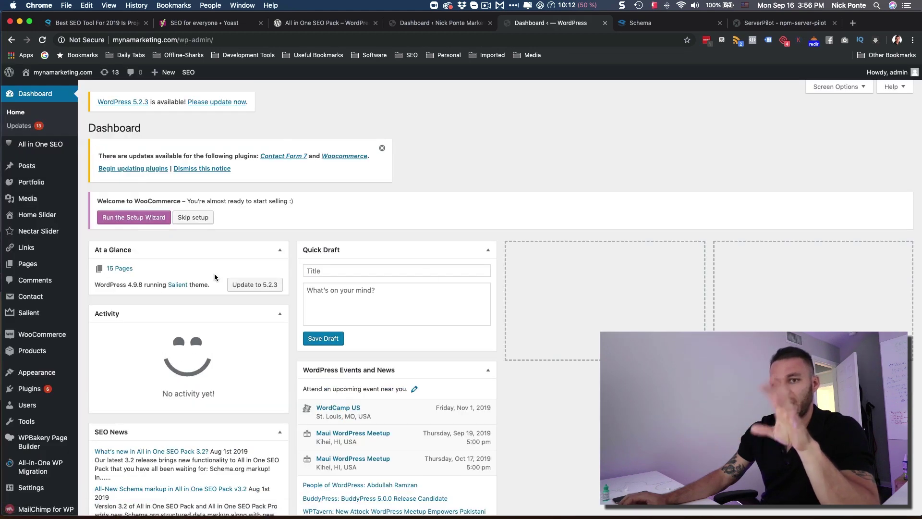
mouse_move(54, 153)
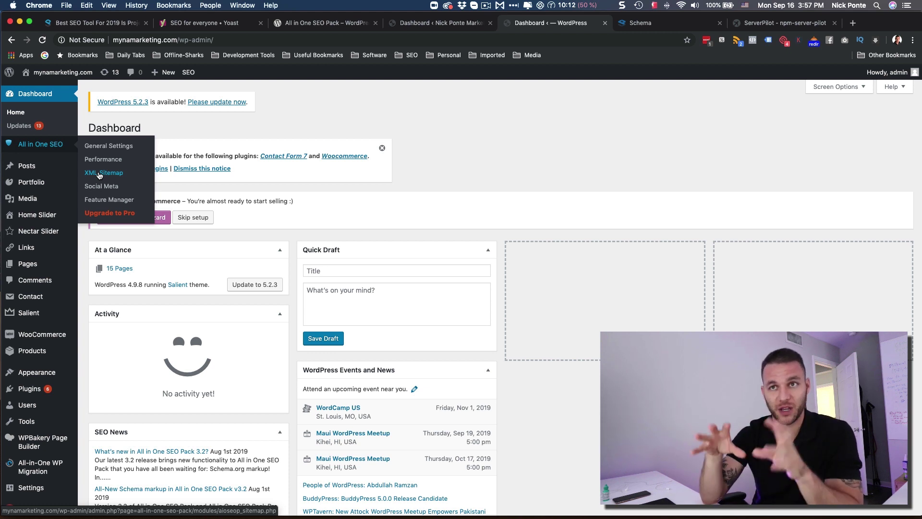
left_click(119, 152)
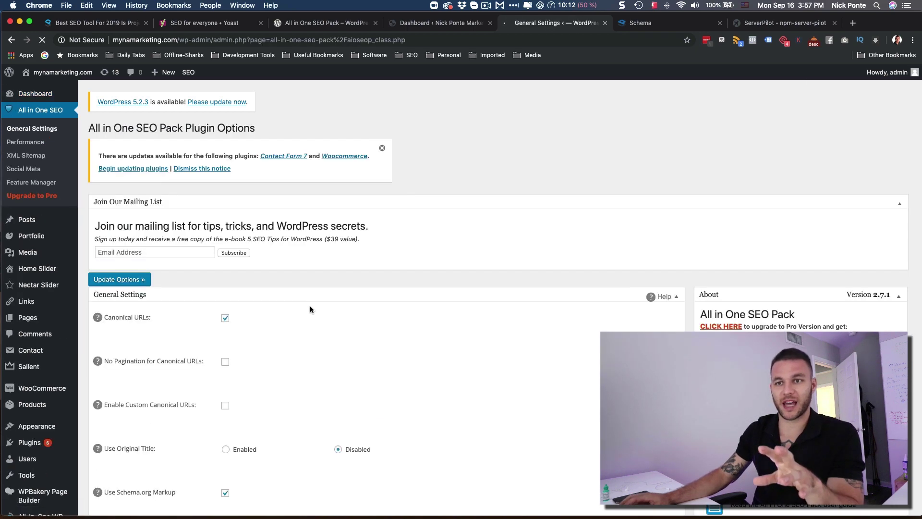
Step: Review the All in One SEO general options and the home title and home description in Home Page Settings
scroll(307, 308, "down", 3)
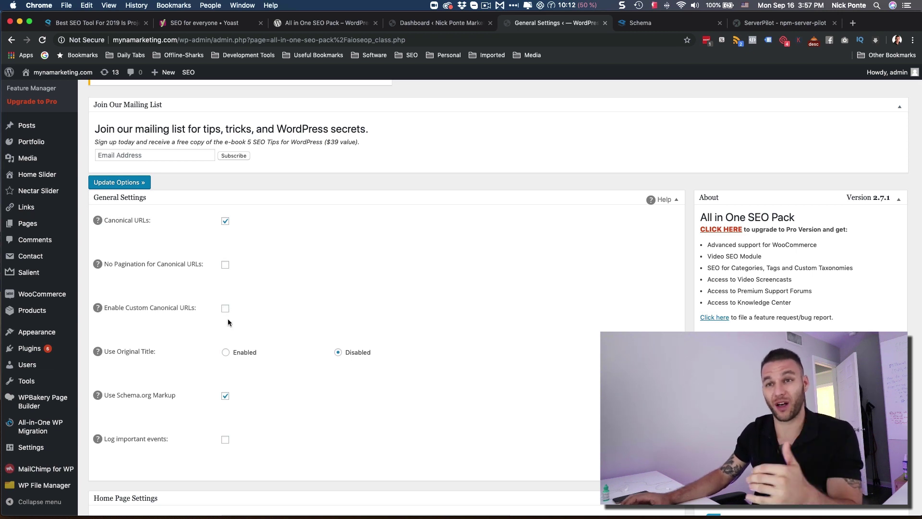
scroll(283, 346, "down", 4)
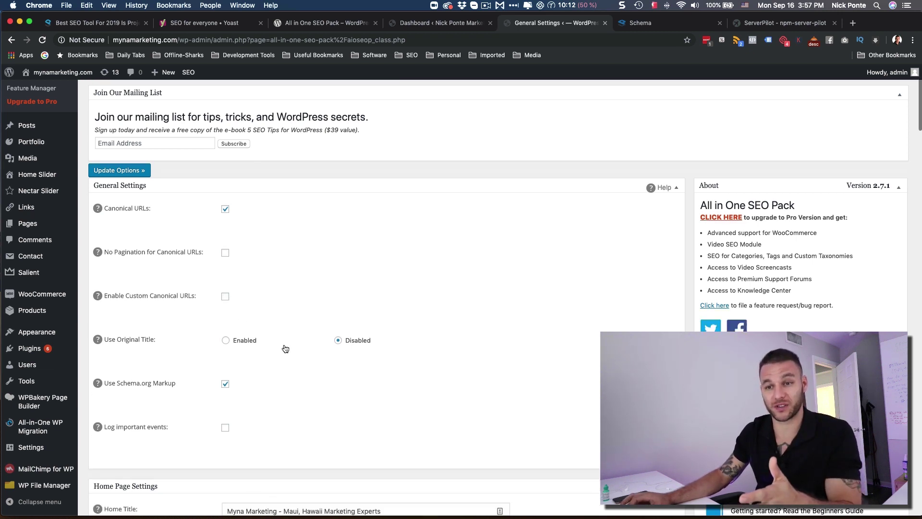
left_click_drag(416, 355, 251, 356)
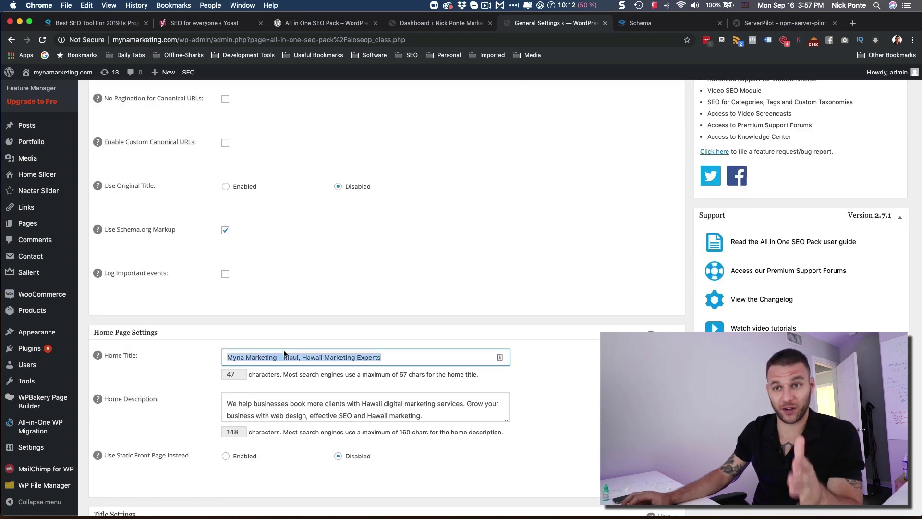
left_click(416, 415)
scroll(432, 403, "down", 3)
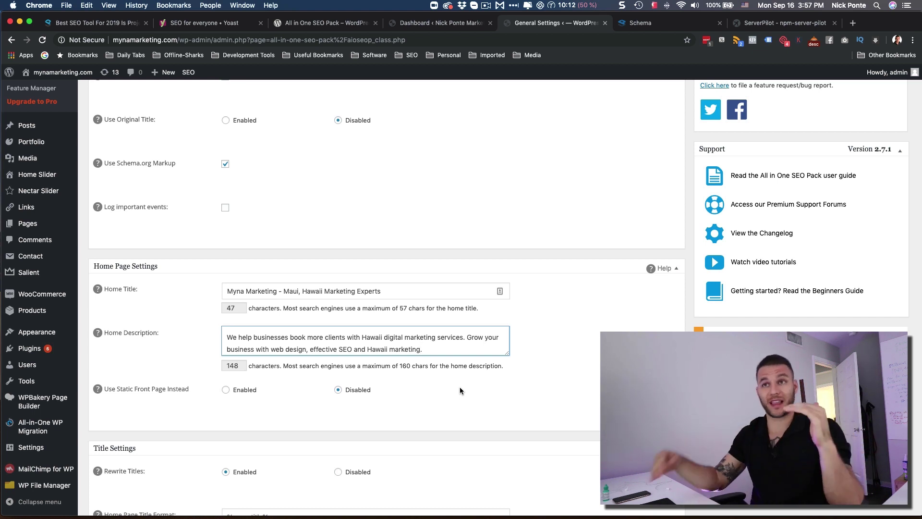
Step: Switch to the other WordPress site's admin, view its live home page and return to the dashboard
left_click(222, 27)
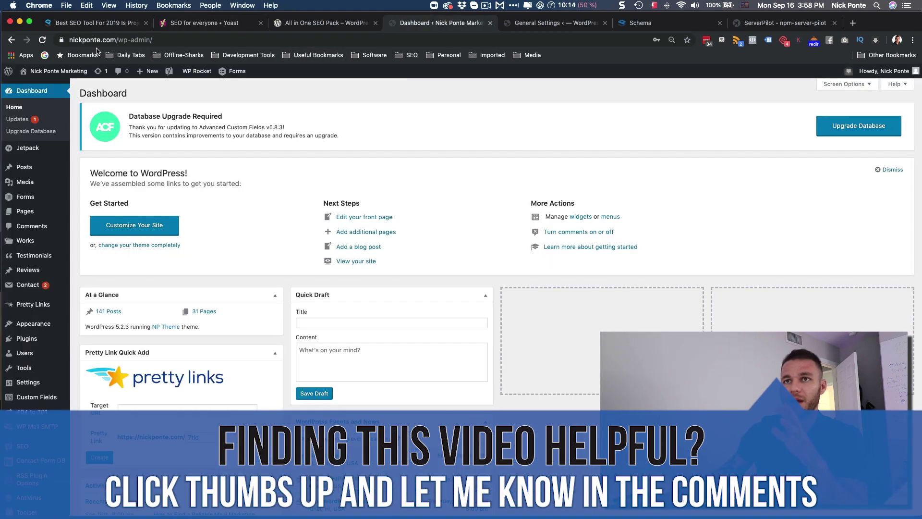
left_click(56, 75)
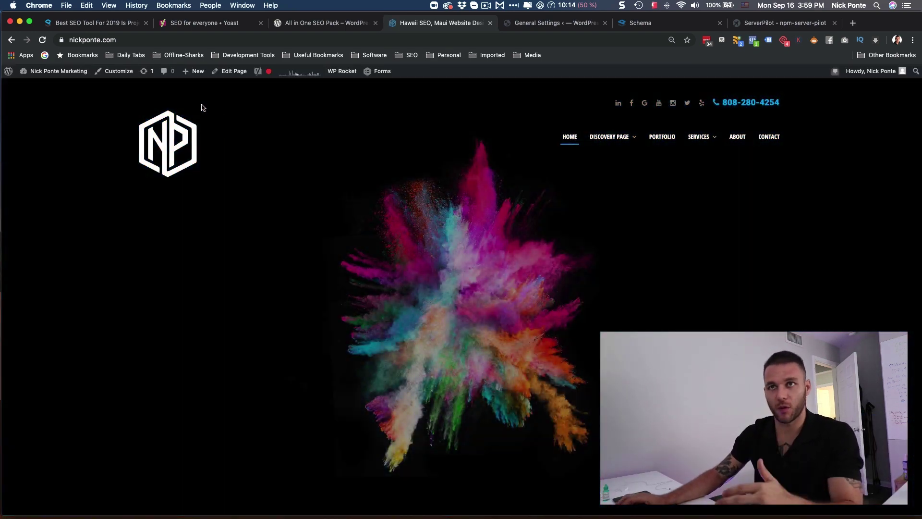
left_click(15, 42)
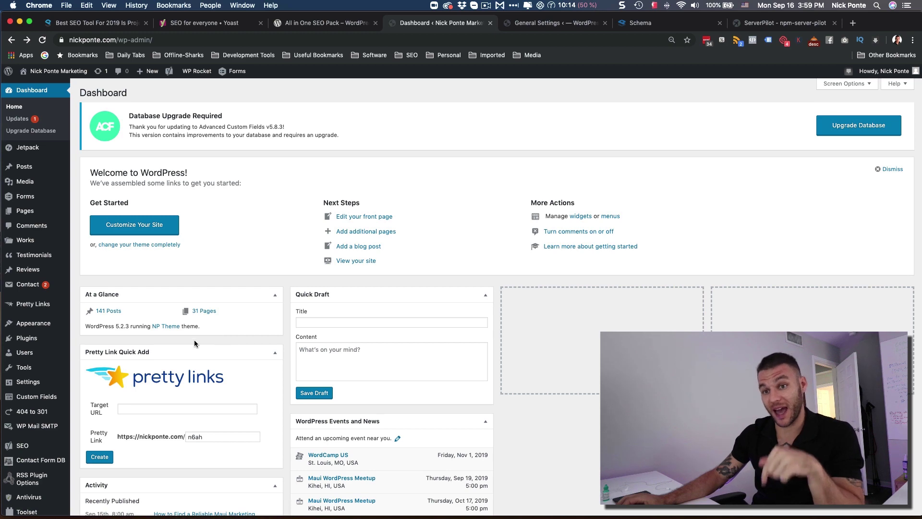
Step: Open the General page of Yoast SEO and look over its problems and notifications
scroll(29, 381, "down", 1)
mouse_move(46, 422)
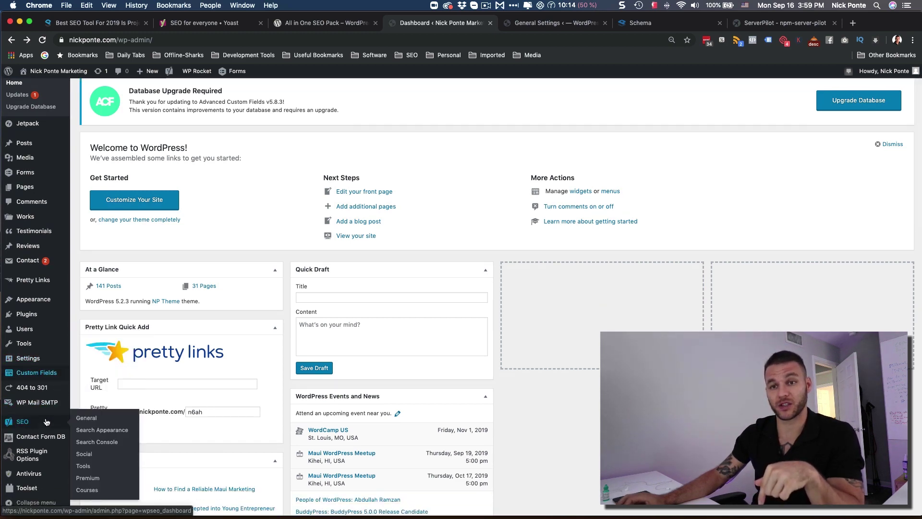
scroll(36, 420, "down", 1)
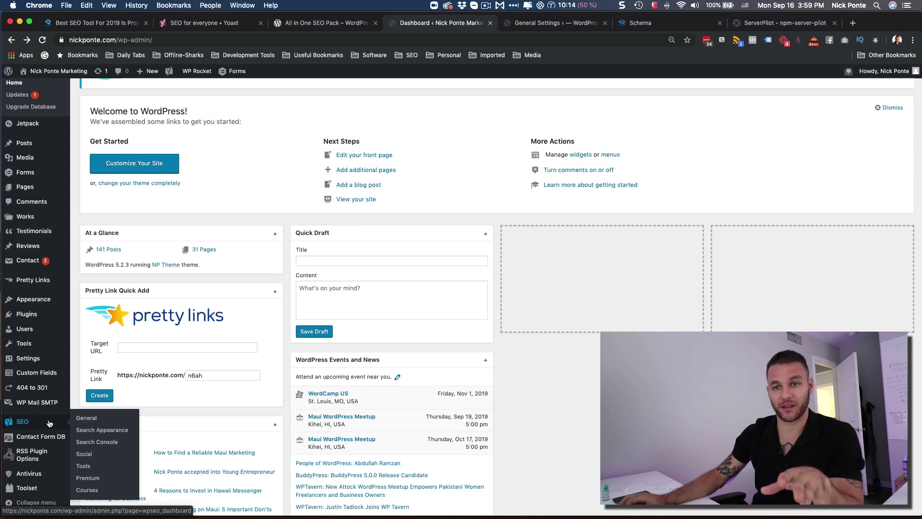
left_click(86, 417)
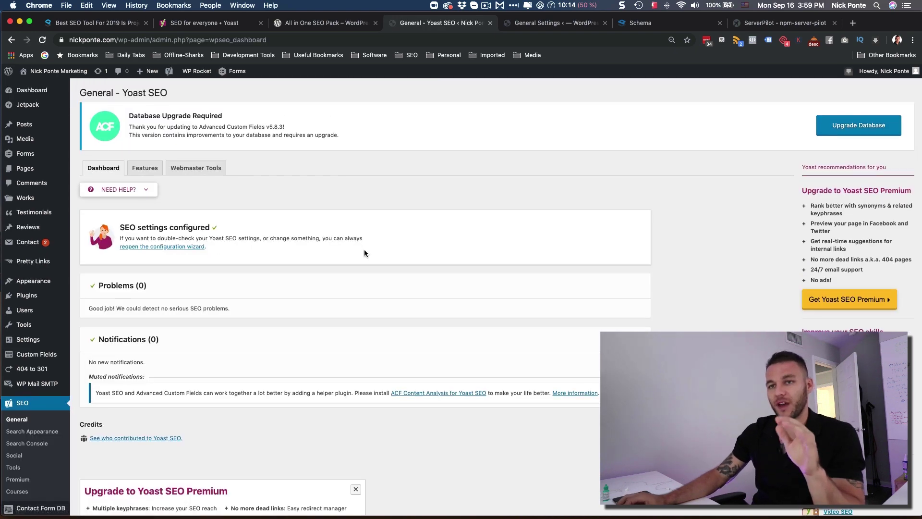
scroll(364, 251, "down", 3)
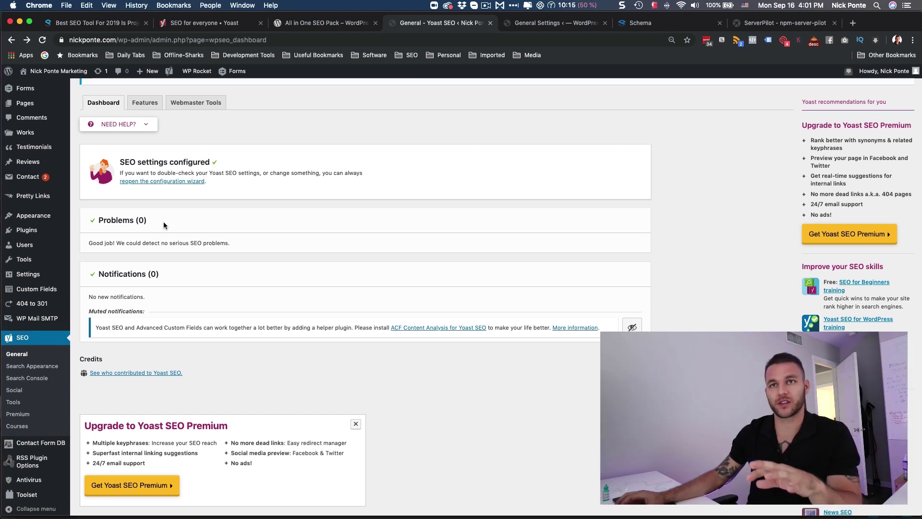
Step: Open the list of all pages on the site and browse the published pages
mouse_move(26, 104)
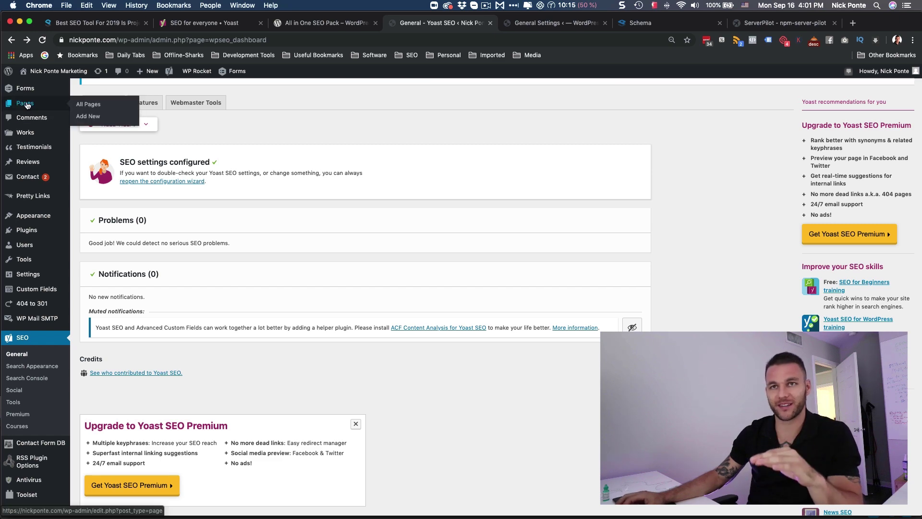
left_click(26, 104)
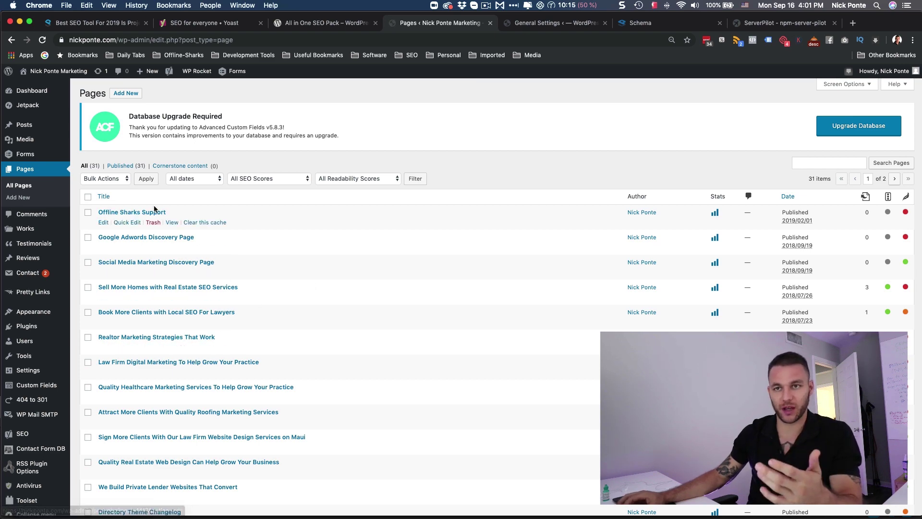
scroll(159, 288, "down", 3)
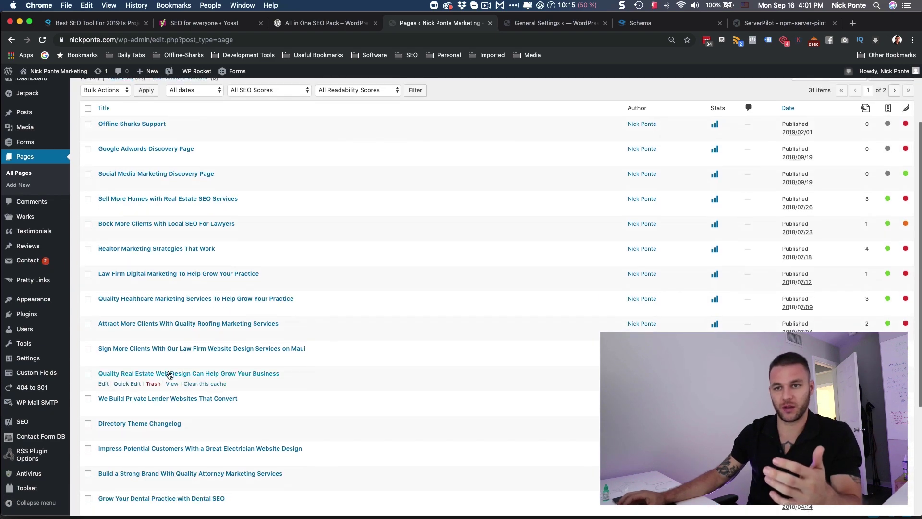
Step: Open the "Quality Real Estate Web Design Can Help Grow Your Business" page for editing and look through its headings and body content
left_click(144, 373)
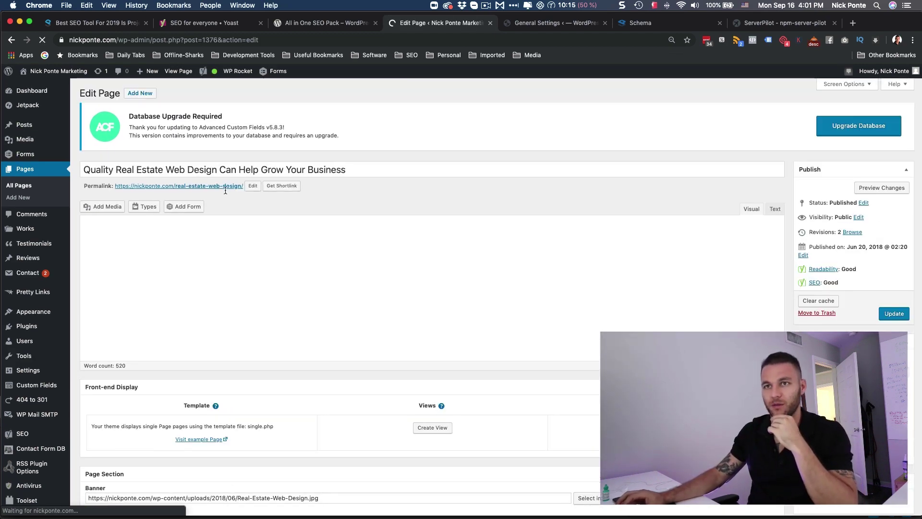
scroll(361, 247, "down", 6)
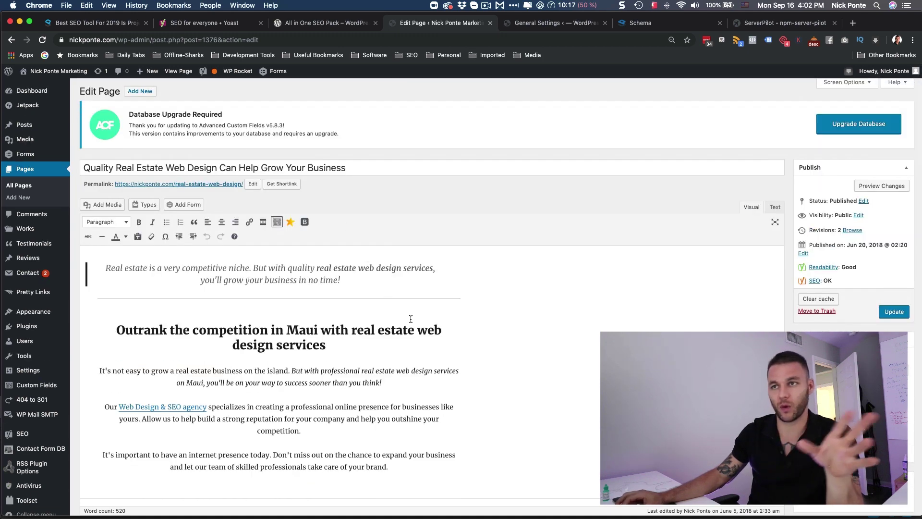
scroll(505, 354, "down", 3)
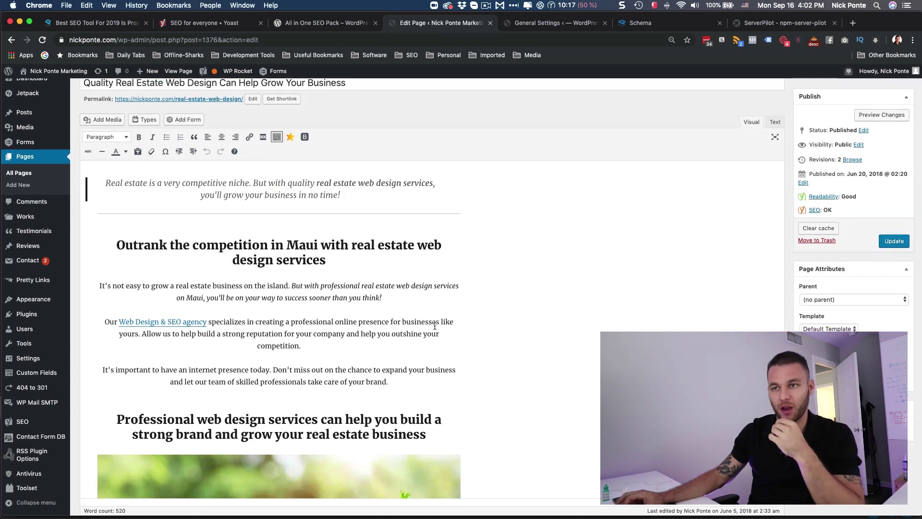
scroll(337, 328, "down", 2)
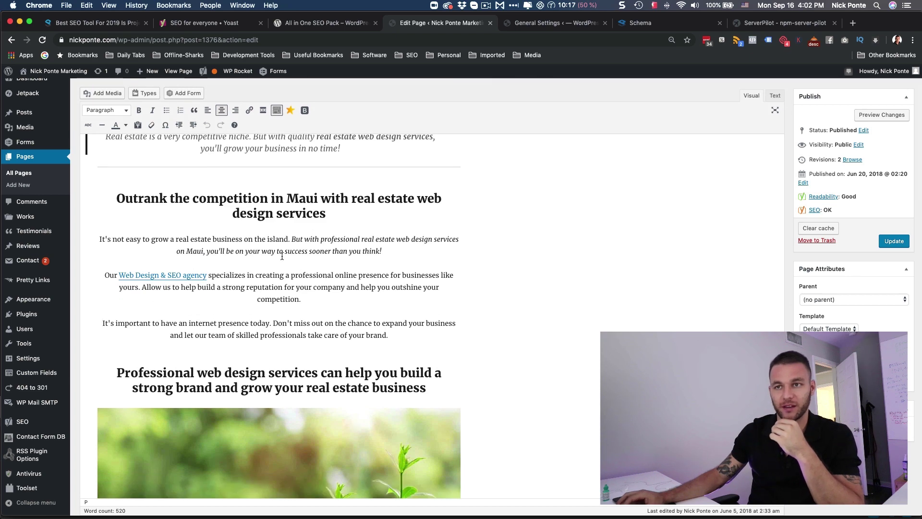
left_click_drag(401, 217, 222, 193)
scroll(345, 237, "down", 10)
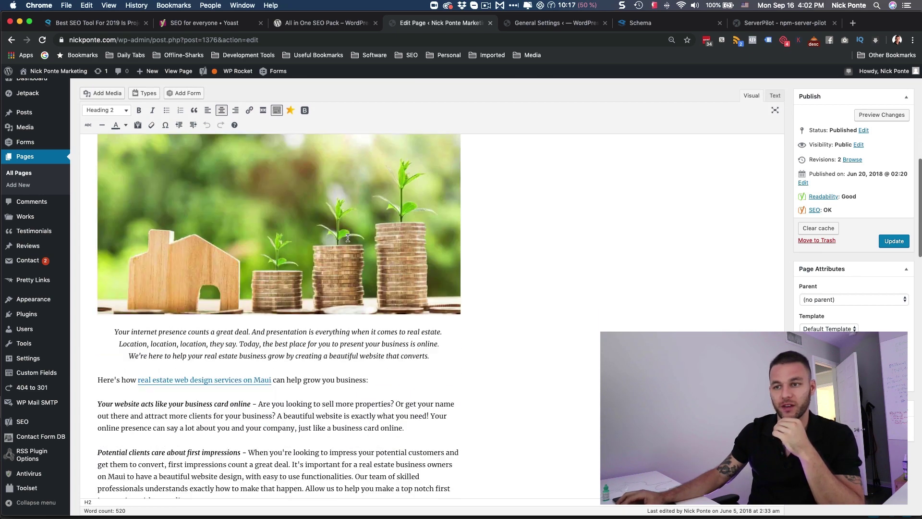
scroll(337, 240, "down", 10)
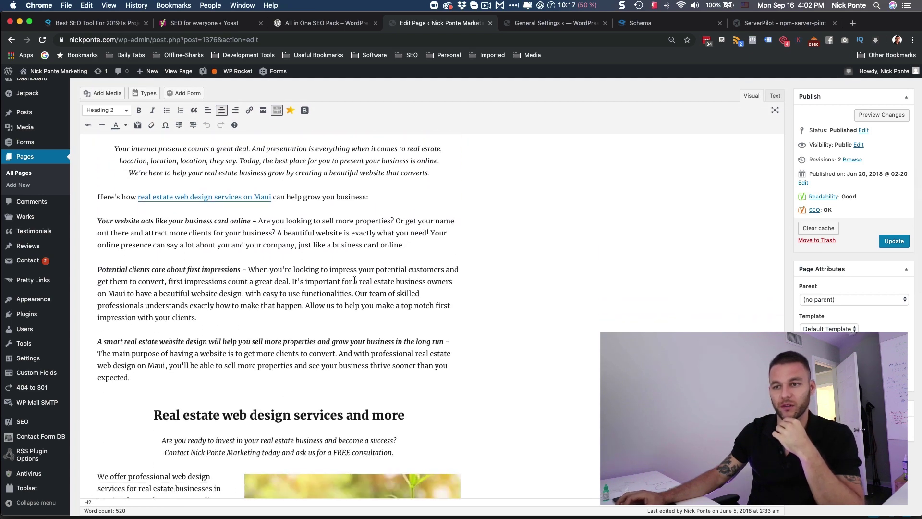
Step: Find the Yoast SEO section below the page content and examine its snippet preview and focus keyphrase, selecting the keyphrase text
scroll(348, 284, "down", 8)
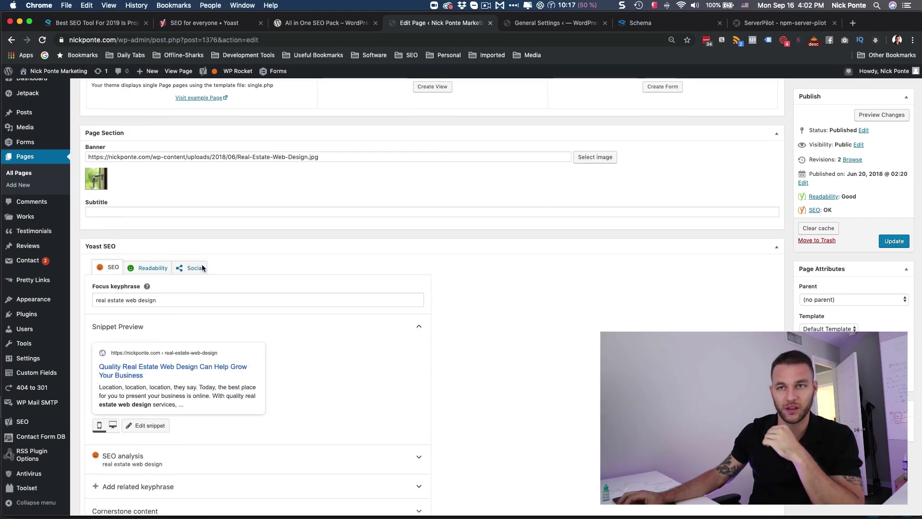
scroll(202, 267, "down", 3)
scroll(196, 280, "down", 2)
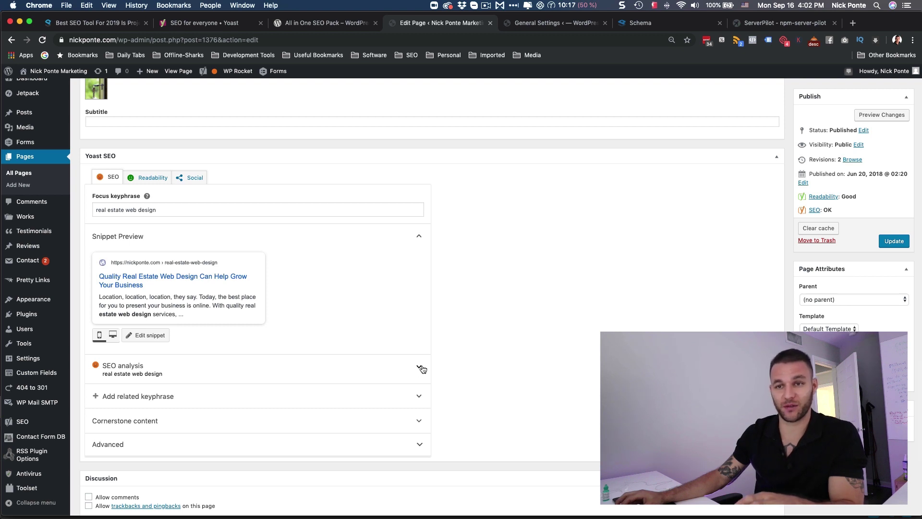
triple_click(181, 211)
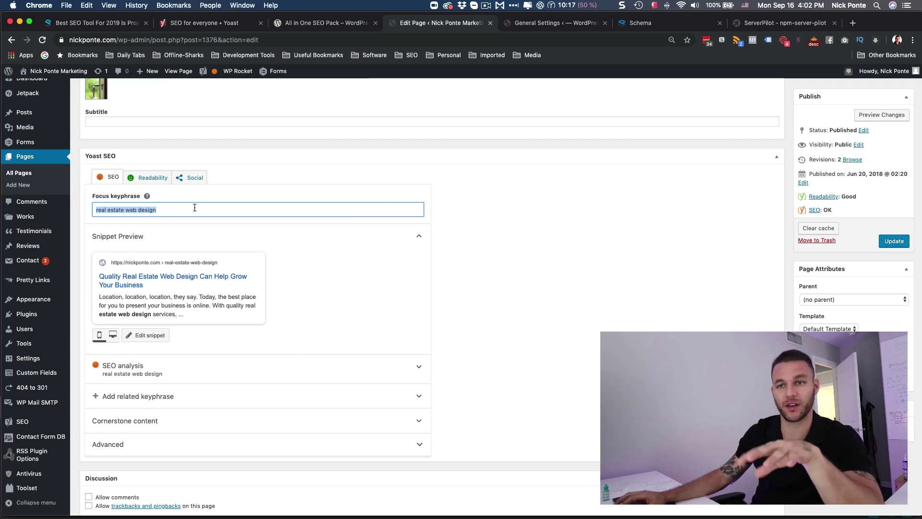
Step: Expand the SEO analysis for the focus keyphrase and review its problems, improvements and good results, highlighting the good results
left_click(125, 368)
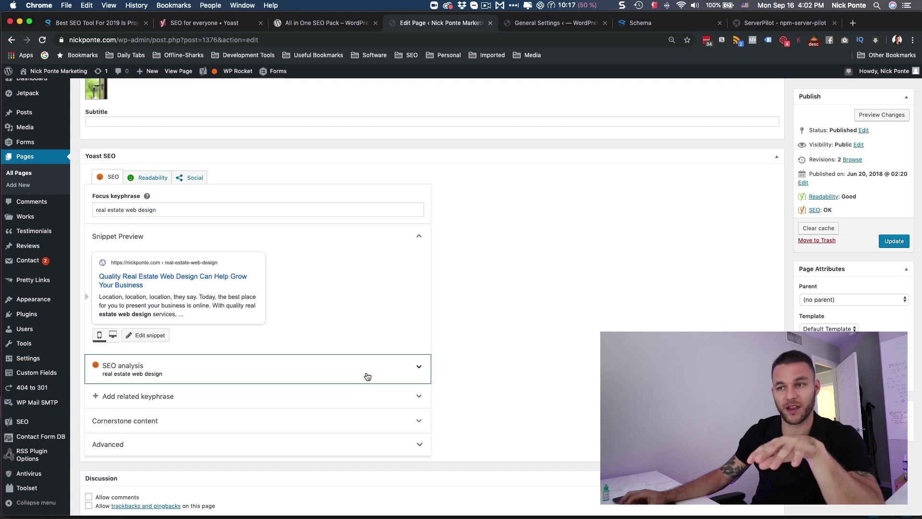
scroll(306, 394, "down", 2)
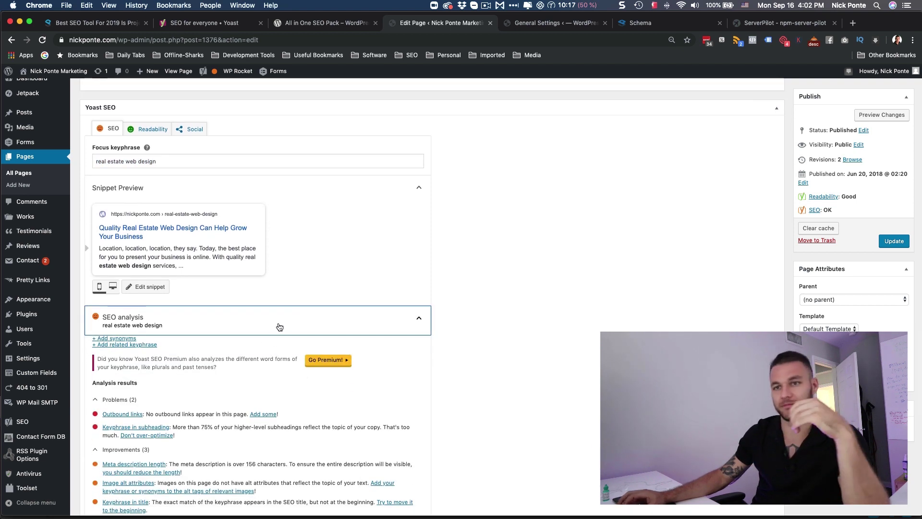
scroll(280, 327, "down", 5)
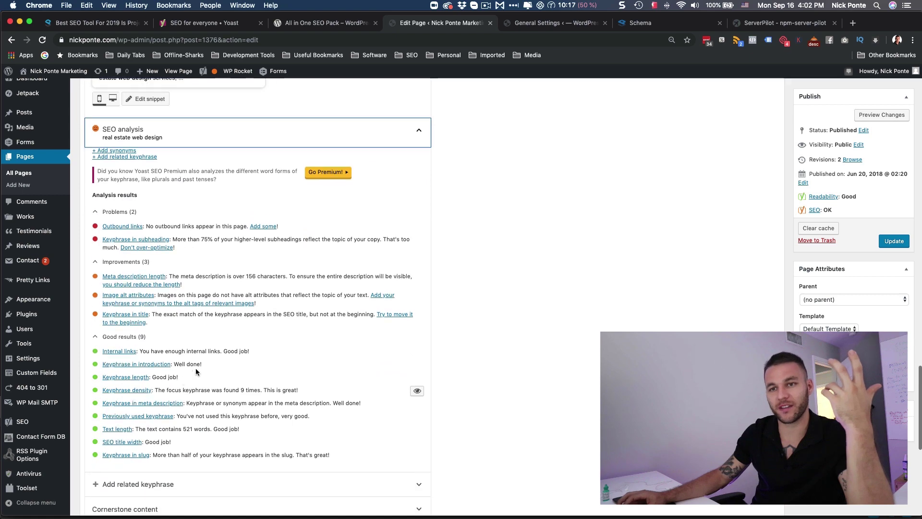
left_click_drag(309, 455, 99, 455)
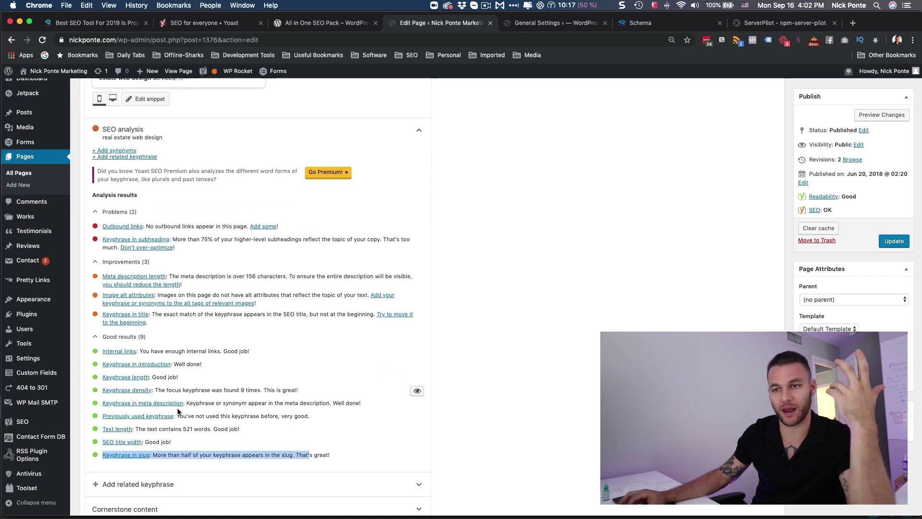
left_click_drag(178, 411, 163, 321)
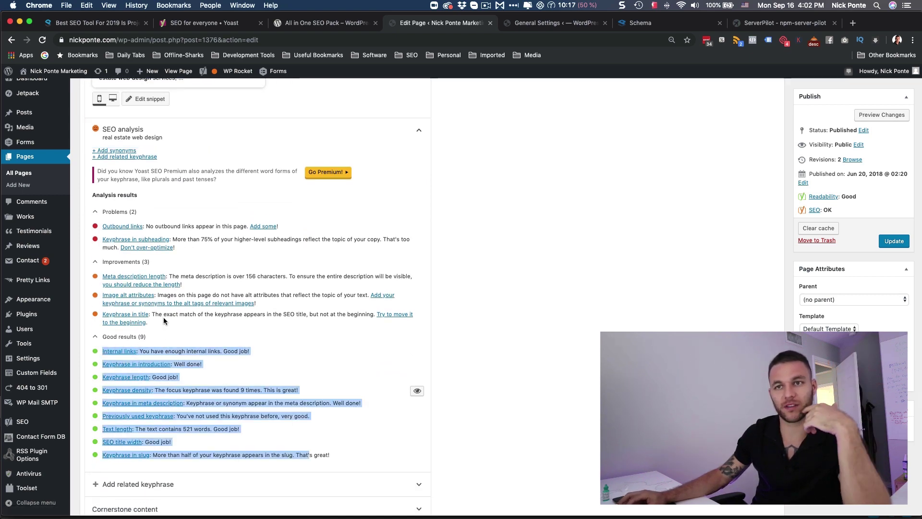